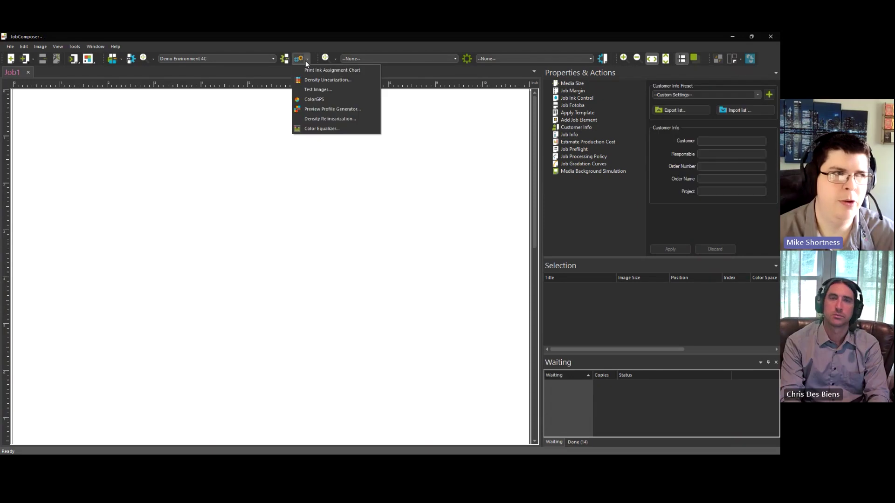
- Launch ColorGPS, keep Demo Environment 4C as the print environment, and continue to colour settings
click(323, 100)
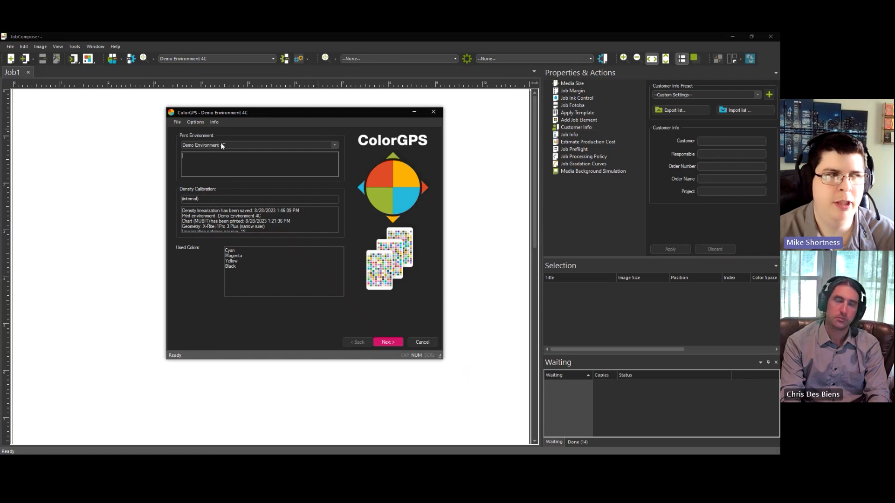
click(259, 144)
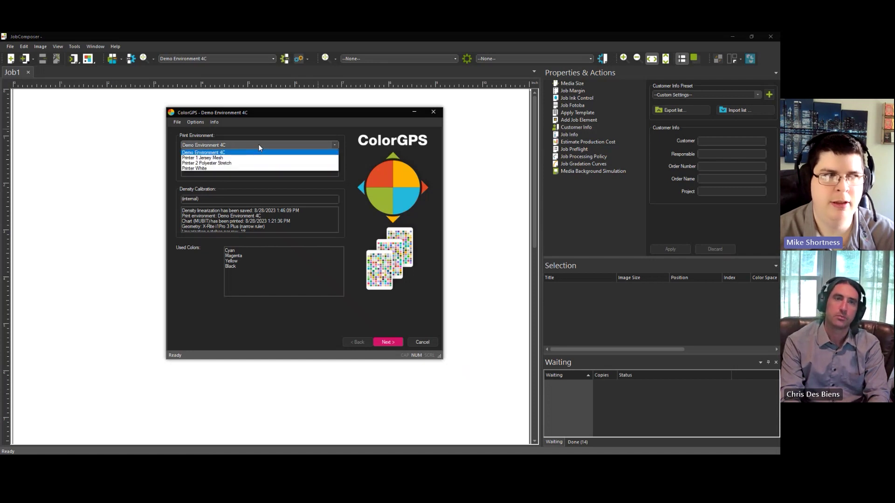
click(213, 147)
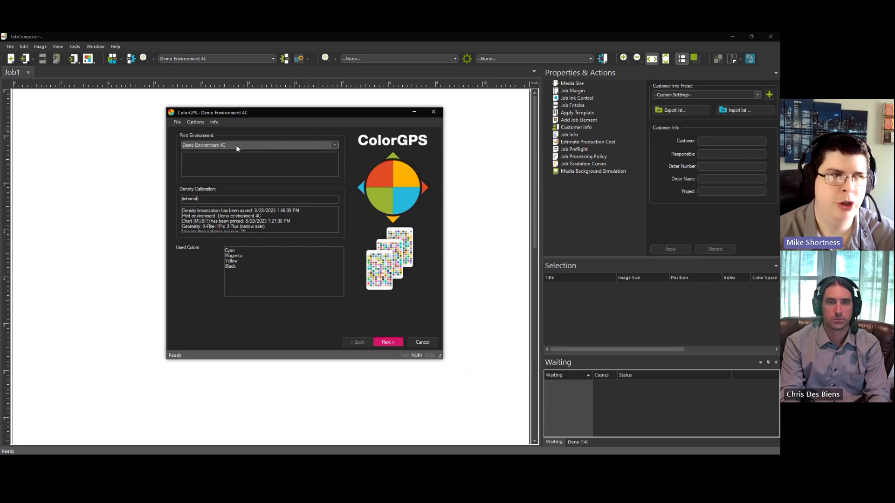
click(386, 344)
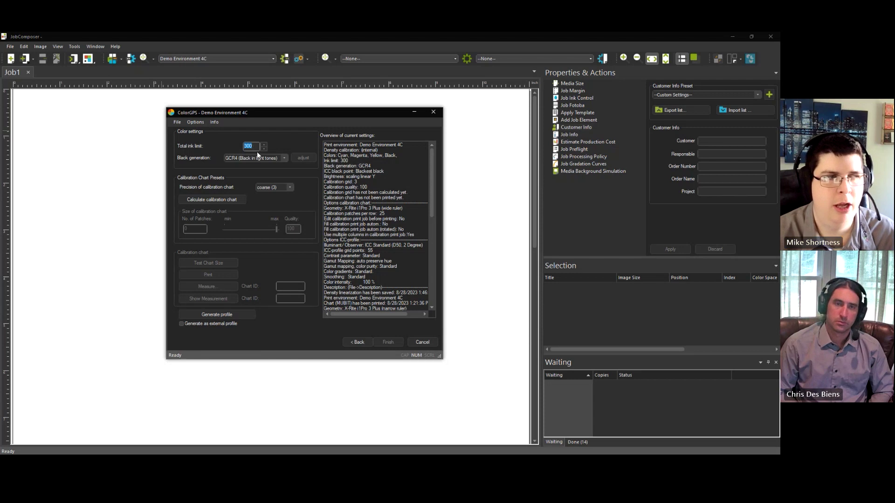
- Show the Black generation options, currently GCR4 (Black in light tones) with 300 ink limit
click(283, 158)
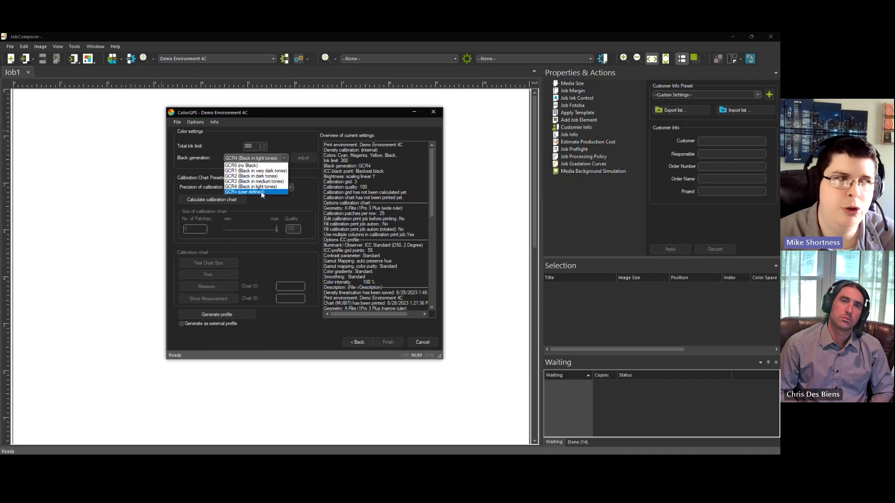
- Preview the GCR+ black curve without changes, then choose GCR2 (Black in dark tones)
click(261, 191)
click(301, 158)
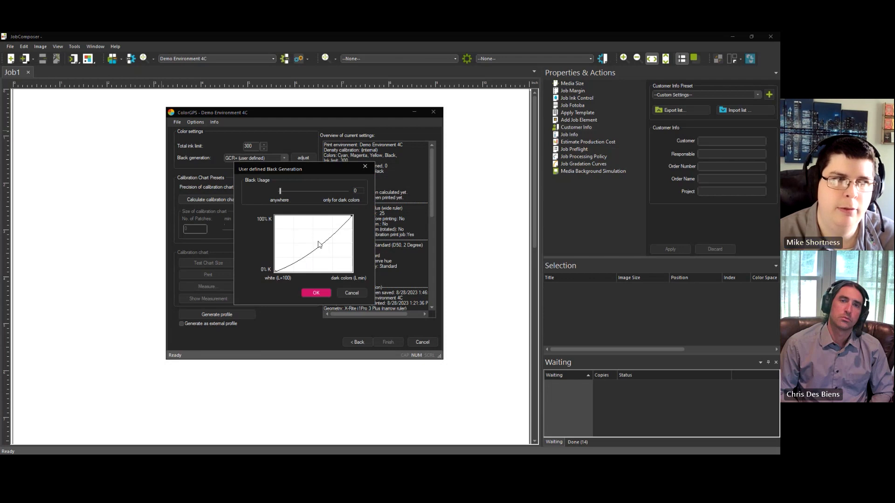
click(348, 292)
click(284, 158)
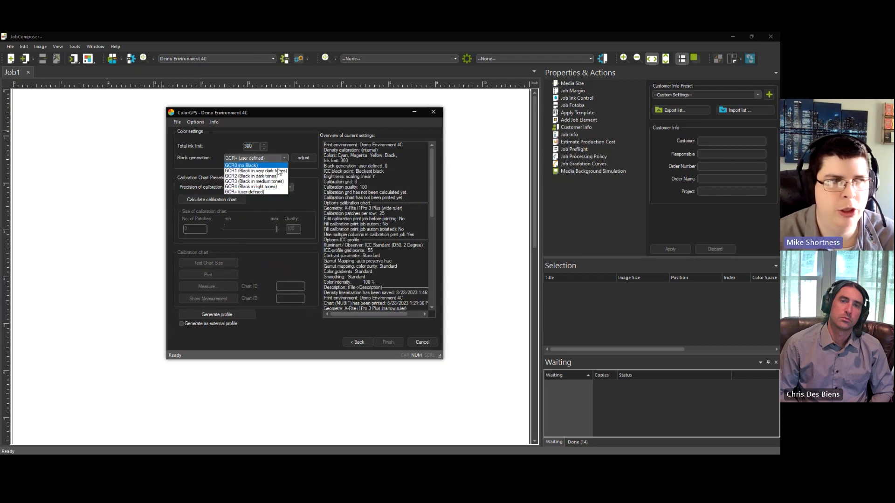
click(277, 176)
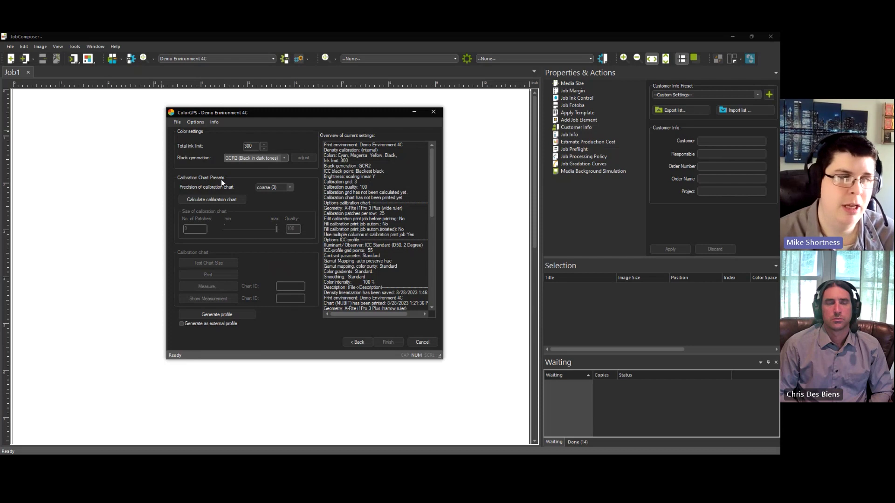
- Set calibration chart precision to medium (4) and calculate the chart patches
click(289, 187)
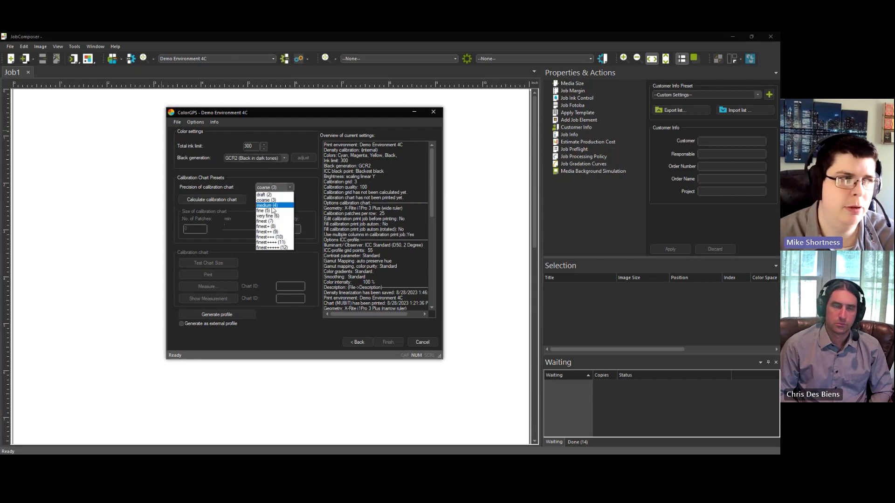
click(273, 207)
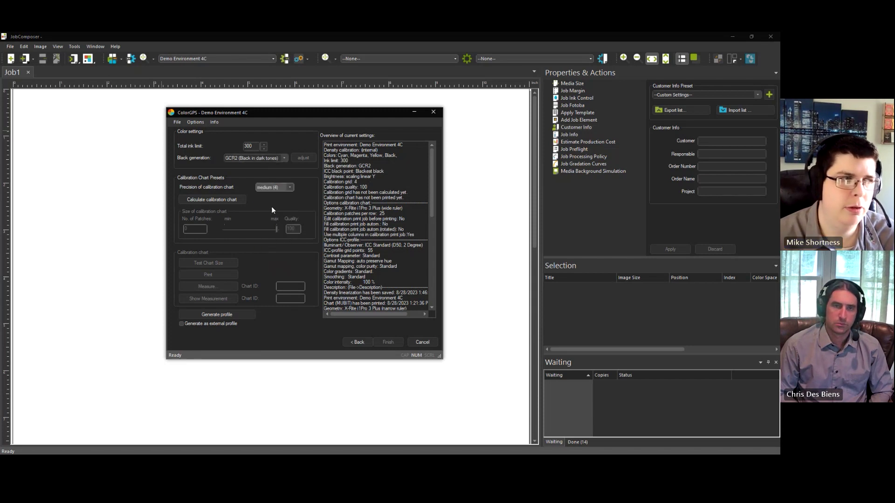
click(236, 200)
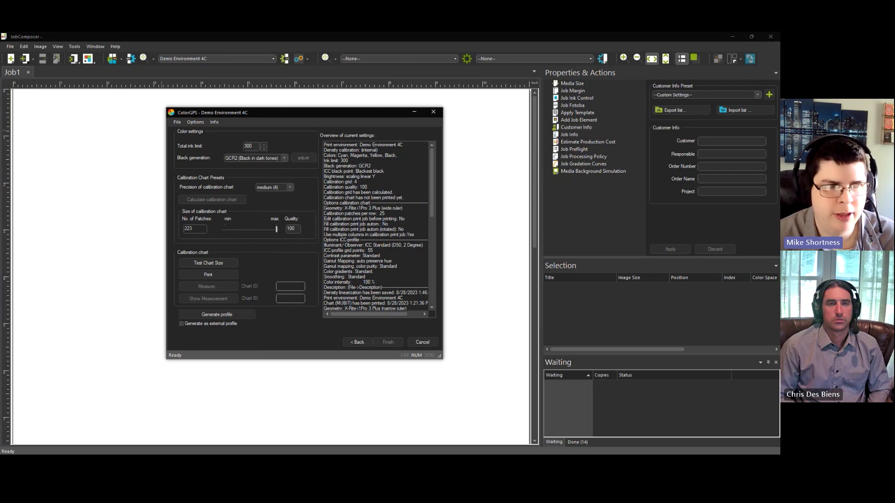
- Check the test chart size: 2 pages with 10 patches per row
click(220, 264)
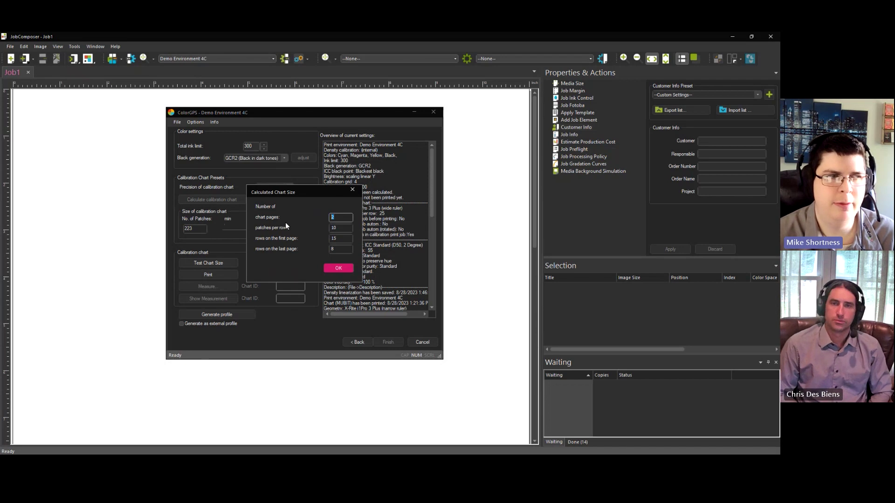
double_click(331, 228)
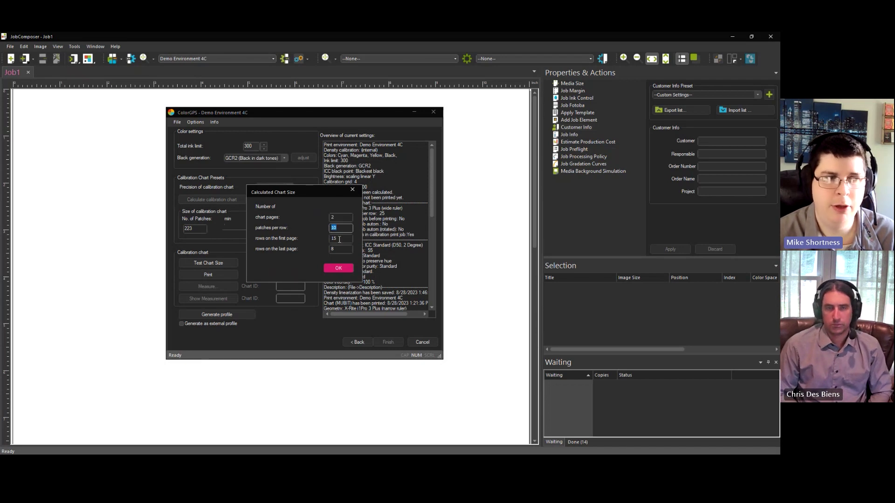
double_click(333, 239)
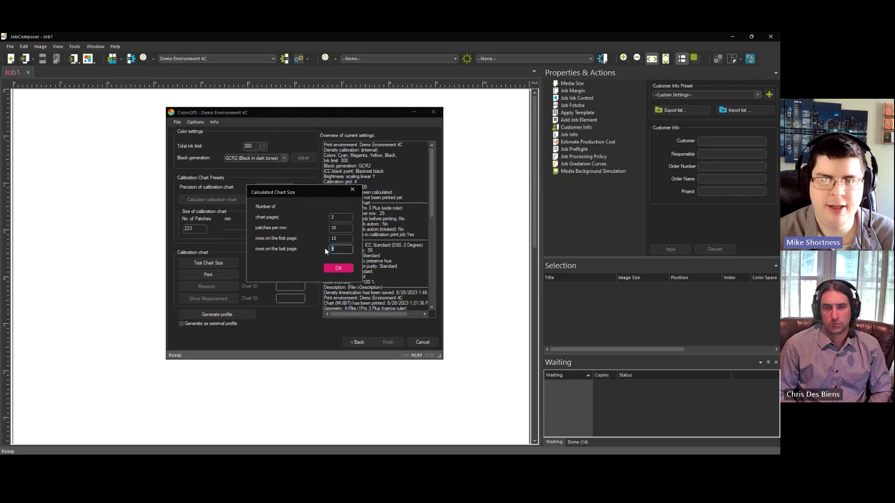
click(338, 268)
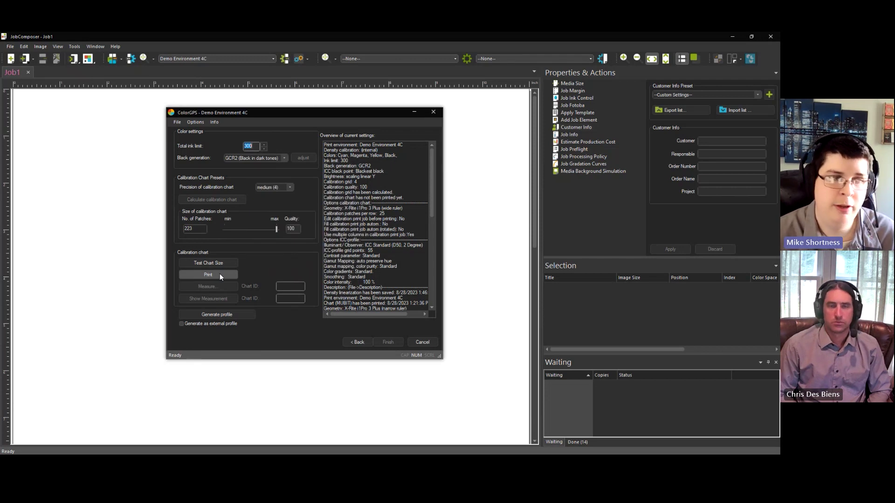
- Print the calibration chart and open Manage Measurements for SOSAS pages 1 and 2
click(219, 275)
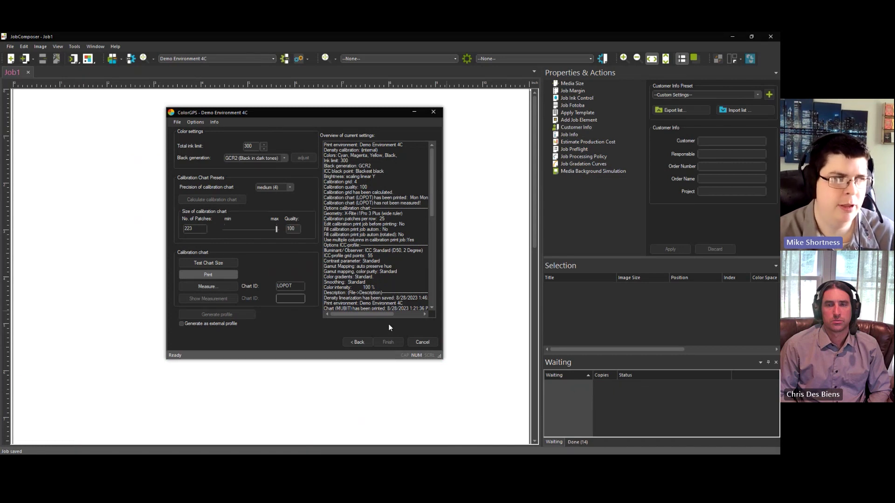
click(222, 287)
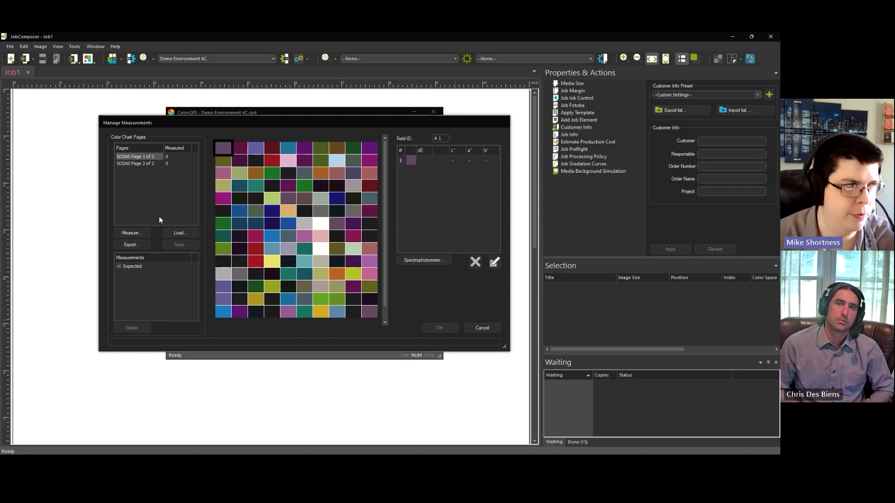
- Load measurements from SOSAS.cxf, inspect patch B23, and accept them for both chart pages
click(172, 232)
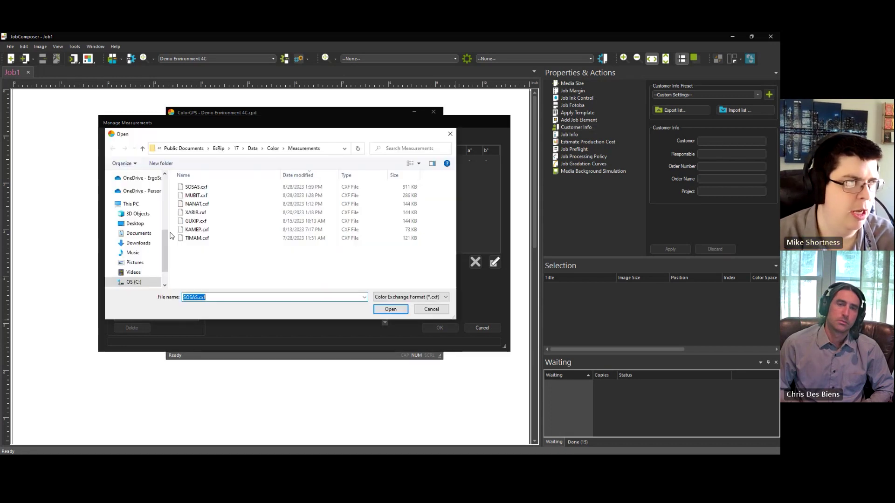
double_click(196, 187)
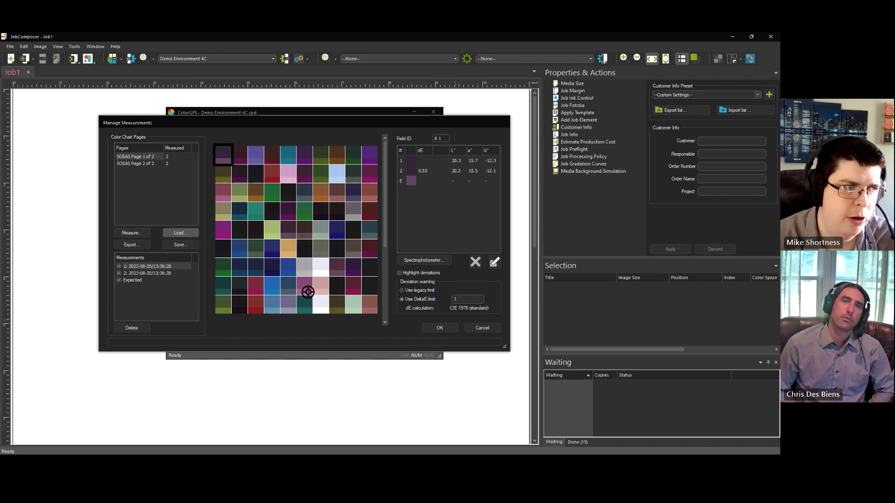
click(336, 230)
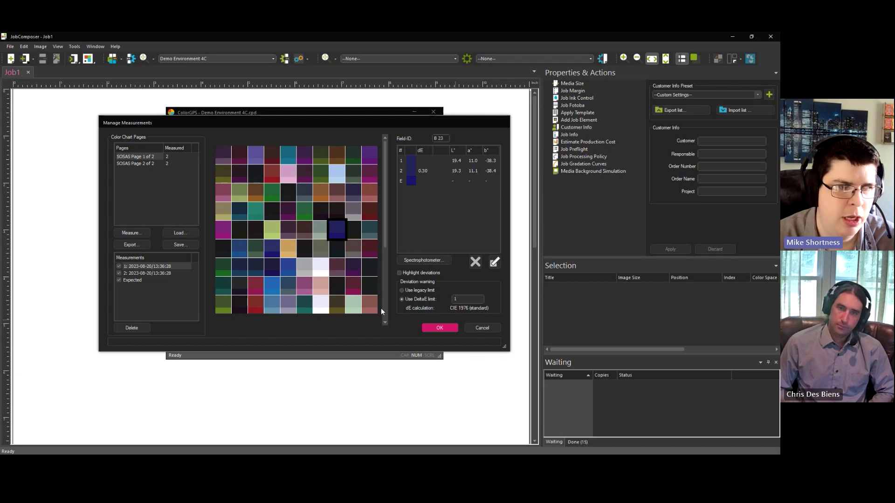
click(435, 328)
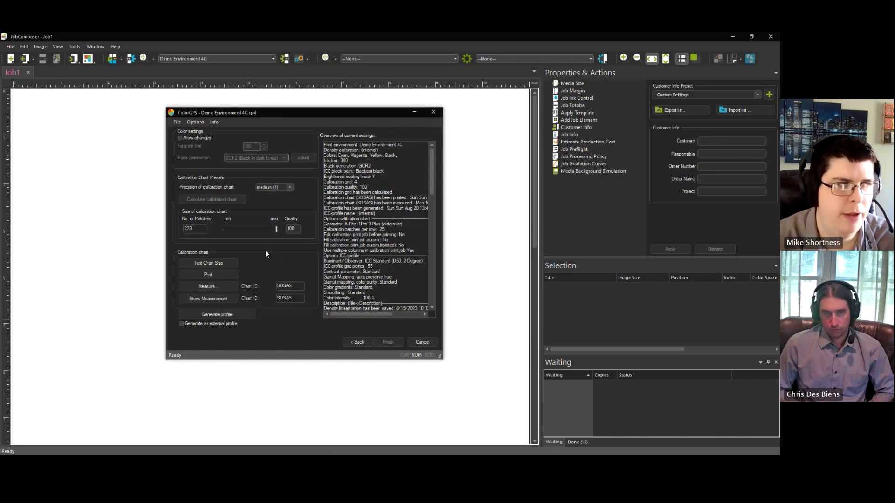
- Generate the ICC profile and review the settings summary in its Description dialog
click(232, 315)
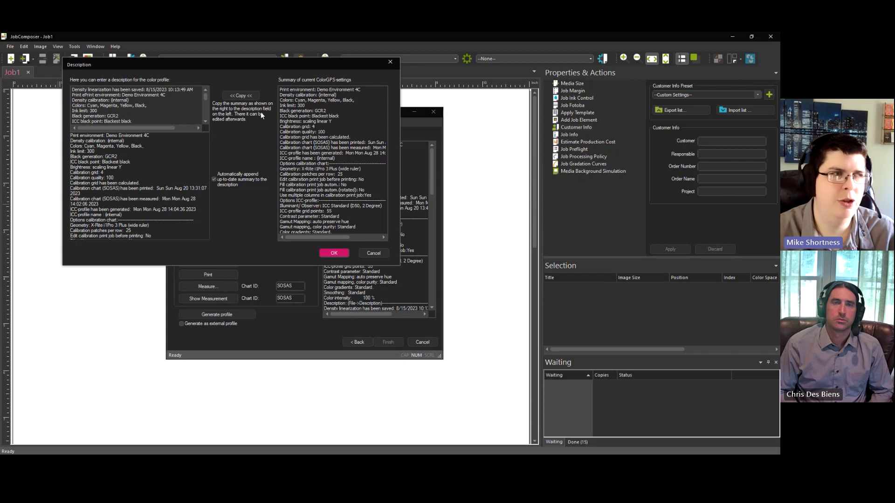
drag(289, 95, 360, 205)
click(158, 110)
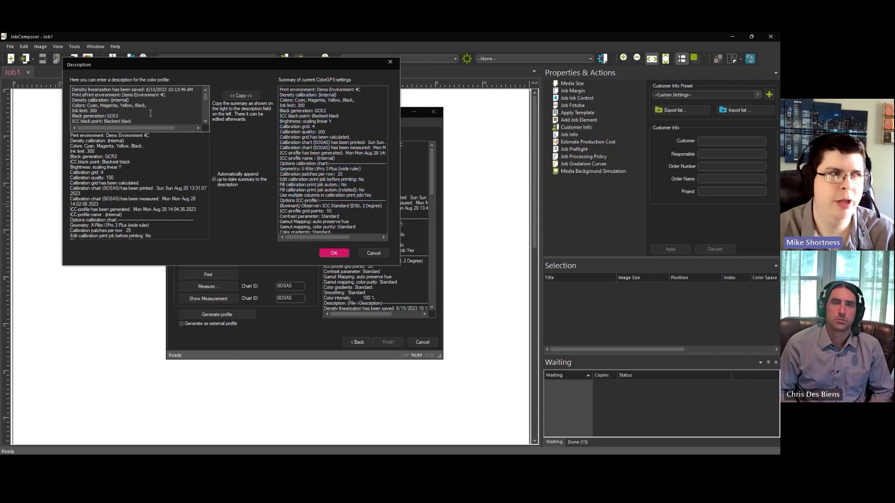
scroll(133, 110, down, 1)
scroll(133, 110, up, 1)
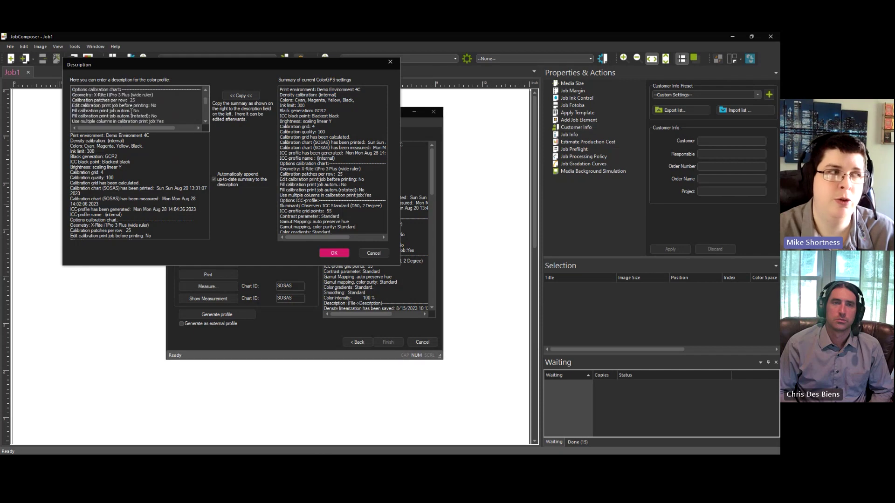
drag(133, 110, 86, 110)
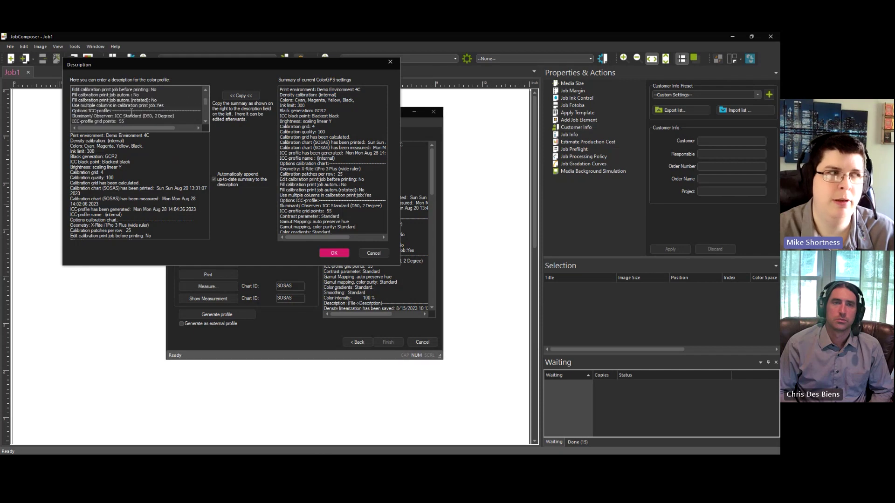
- Accept the description, confirm the profile embedded in Demo Environment 4C, and finish ColorGPS
click(334, 253)
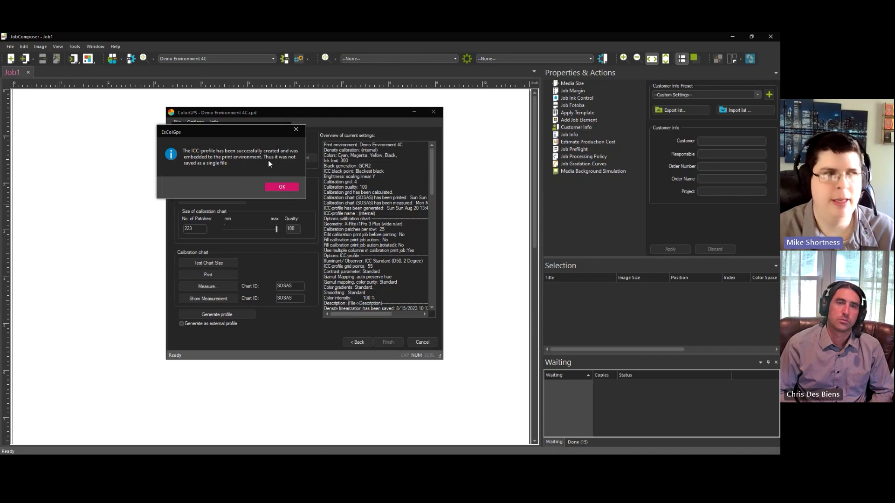
click(278, 187)
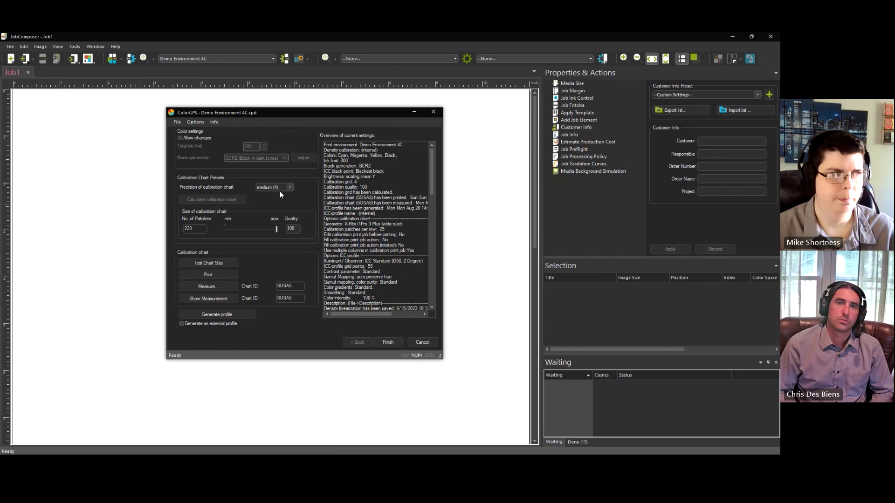
click(388, 343)
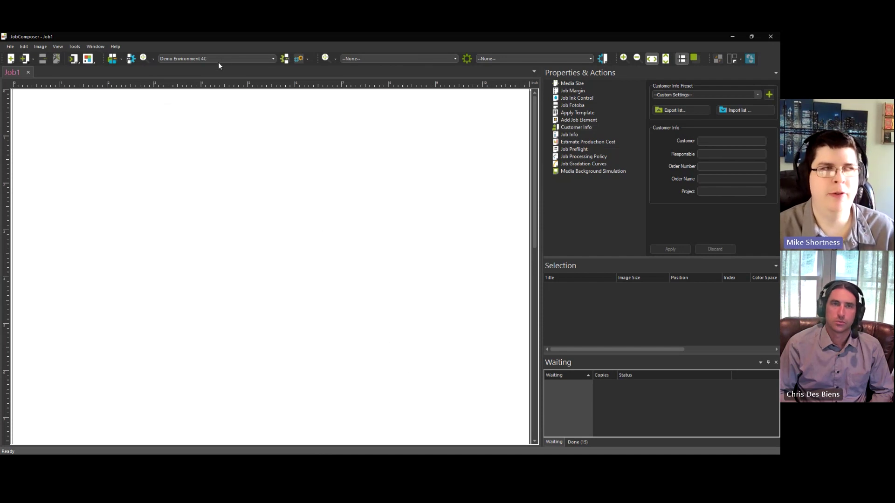
click(284, 59)
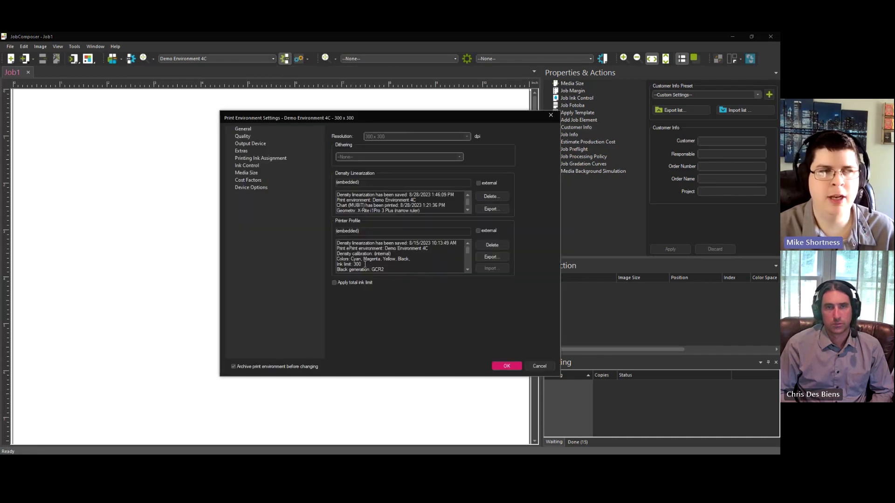
mouse_move(342, 243)
mouse_down()
mouse_move(420, 248)
mouse_move(400, 256)
mouse_up()
click(359, 264)
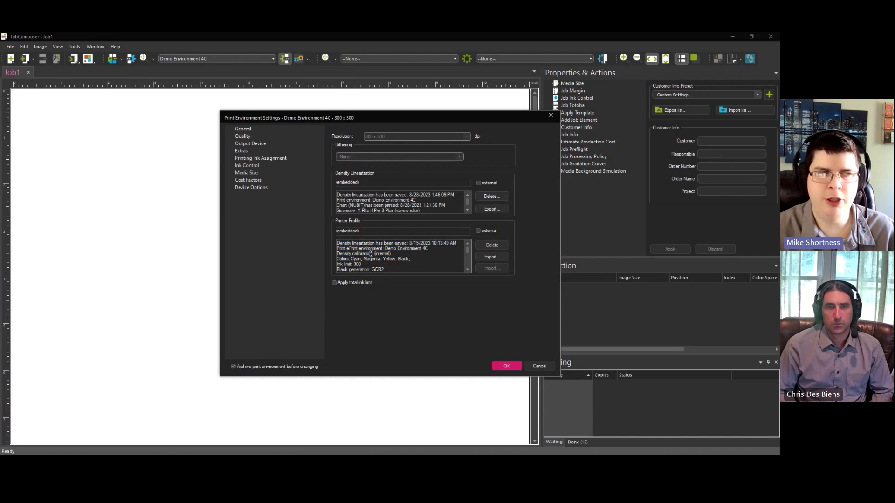
double_click(357, 264)
scroll(375, 264, down, 1)
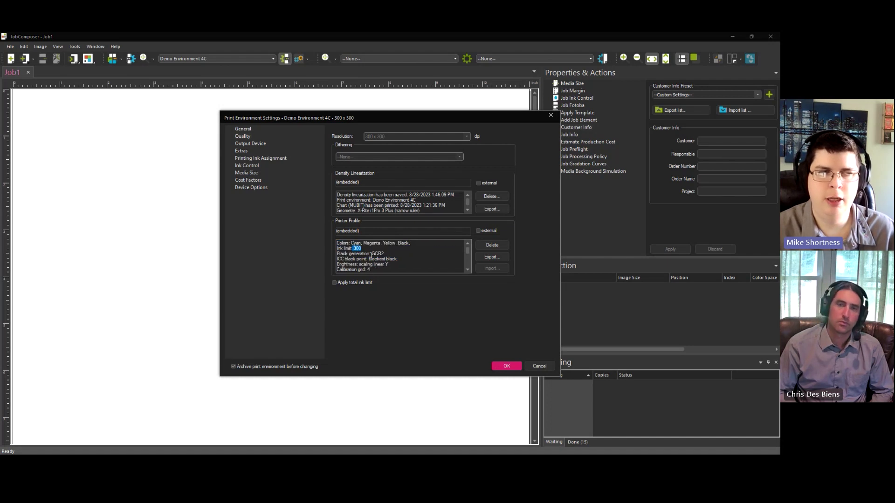
scroll(368, 258, down, 3)
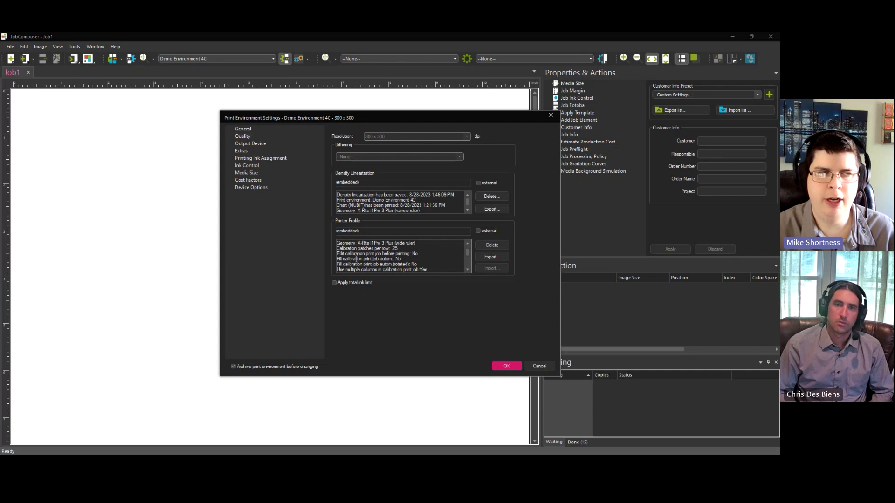
scroll(395, 260, up, 2)
drag(385, 269, 364, 269)
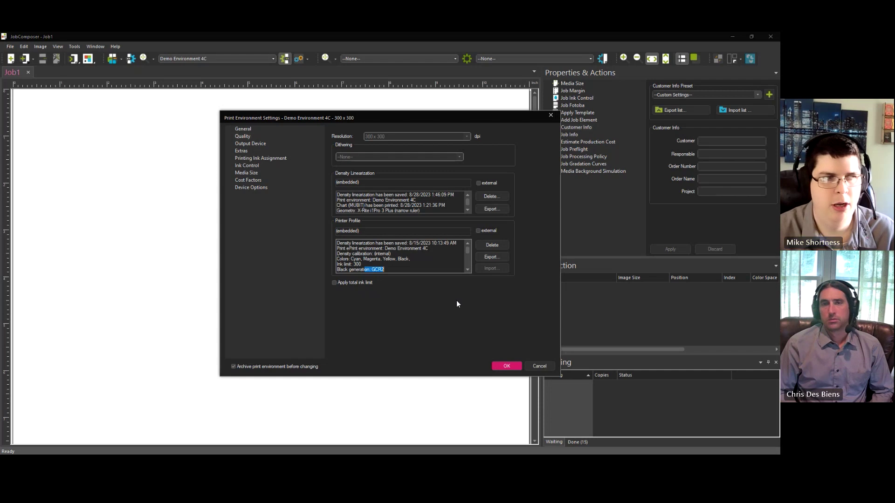
click(508, 365)
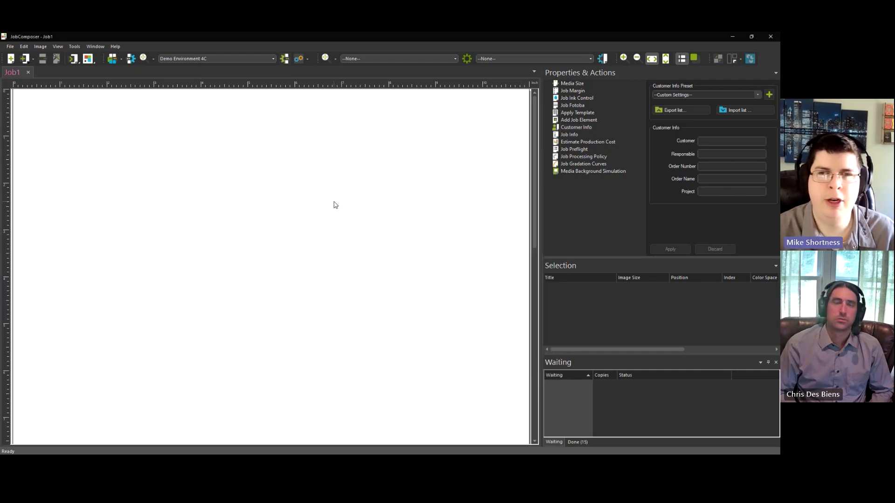